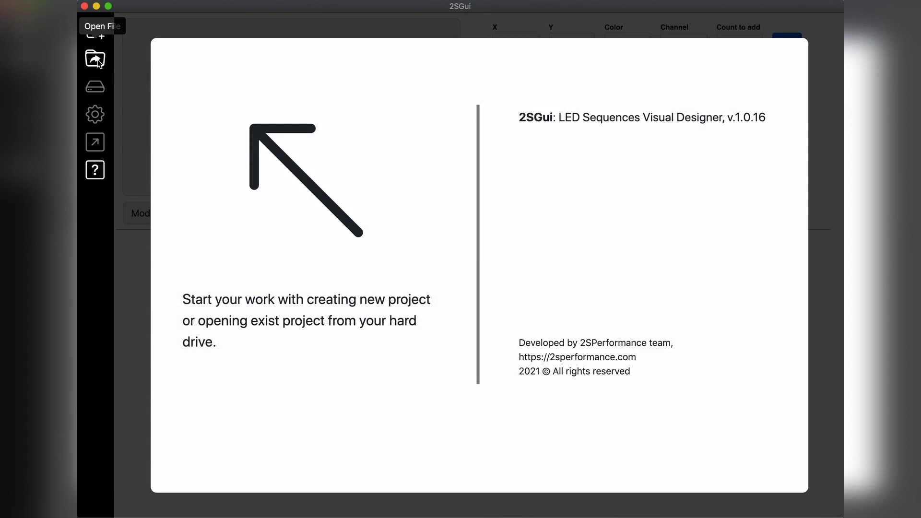
- Open the existing project WRXTest.2s_proj from the Desktop folder
{"action": "left_click", "coordinate": [96, 60]}
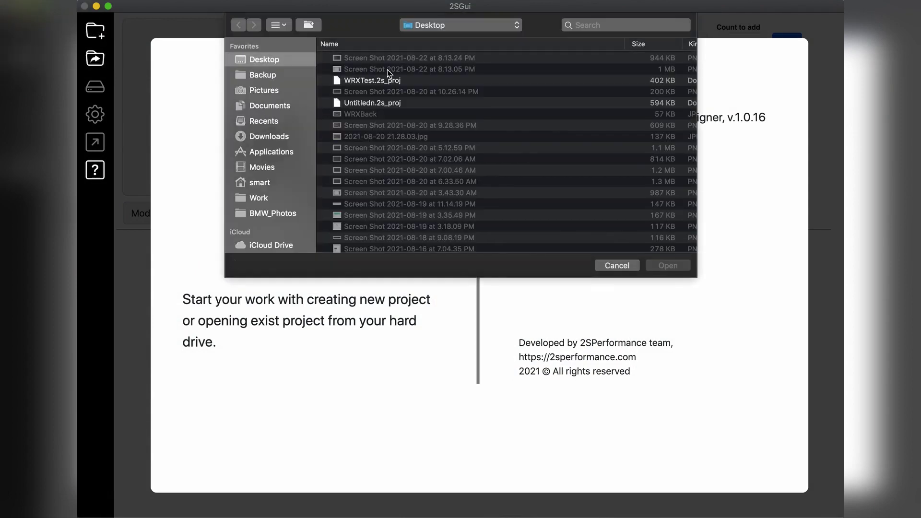
{"action": "double_click", "coordinate": [371, 80]}
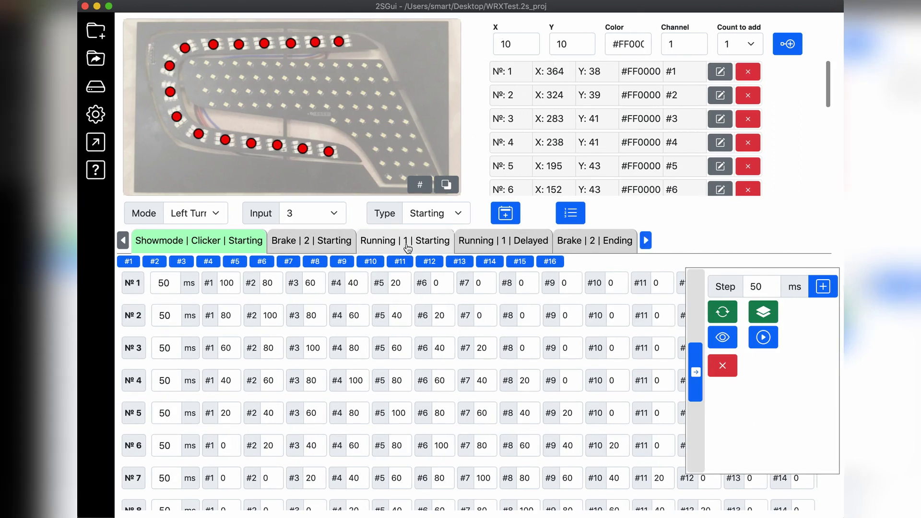
- Check the Running input 1 Starting sequence in its preview, run and stop its simulation, and collapse the sequence controls
{"action": "left_click", "coordinate": [397, 246]}
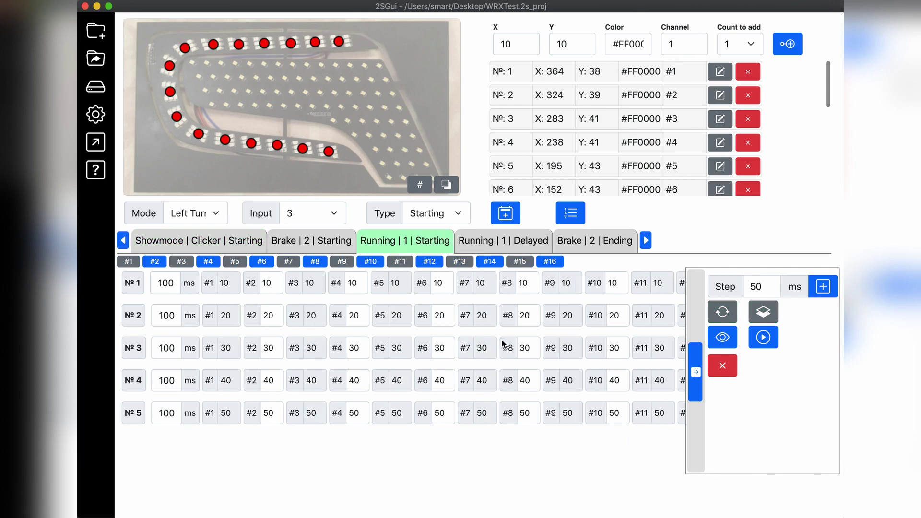
{"action": "left_click", "coordinate": [722, 337]}
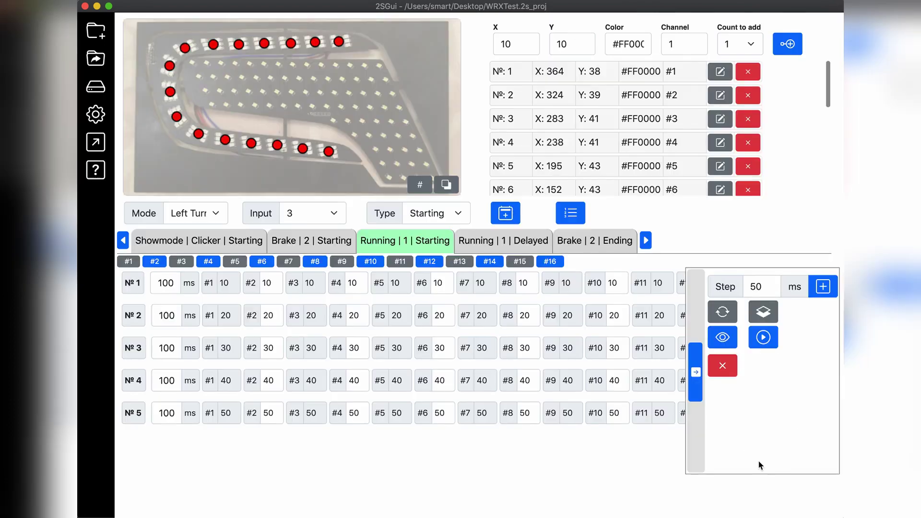
{"action": "left_click", "coordinate": [759, 459]}
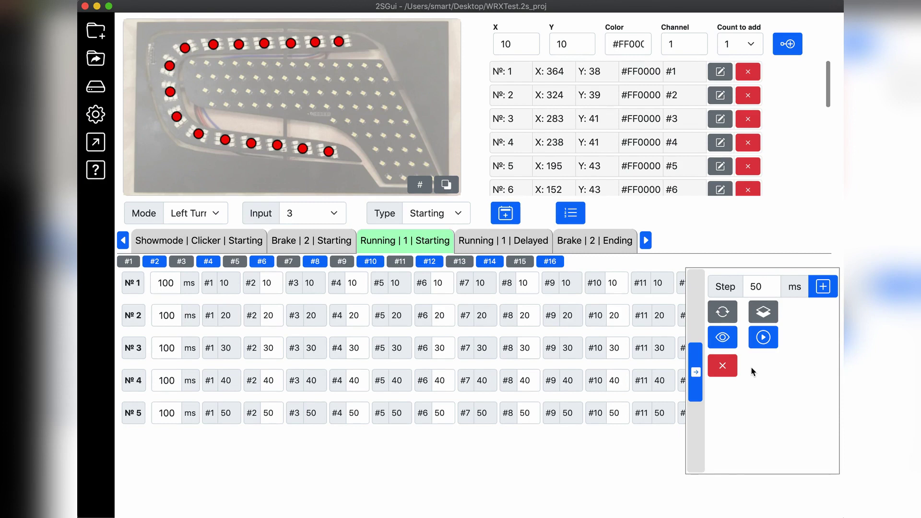
{"action": "left_click", "coordinate": [762, 339]}
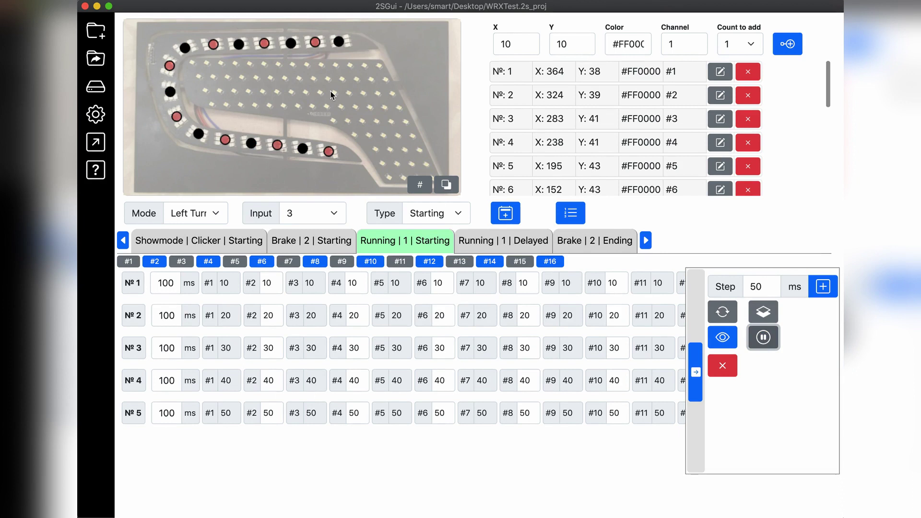
{"action": "left_click", "coordinate": [764, 342]}
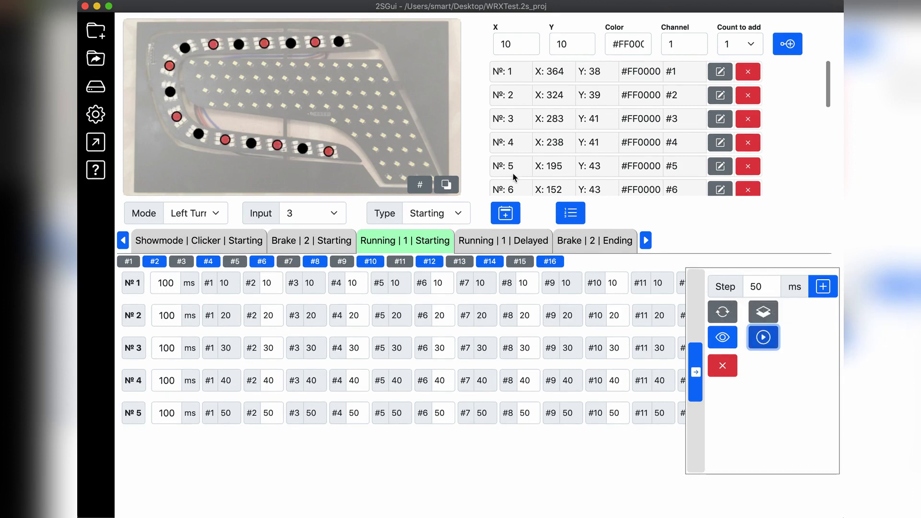
{"action": "left_click", "coordinate": [695, 372]}
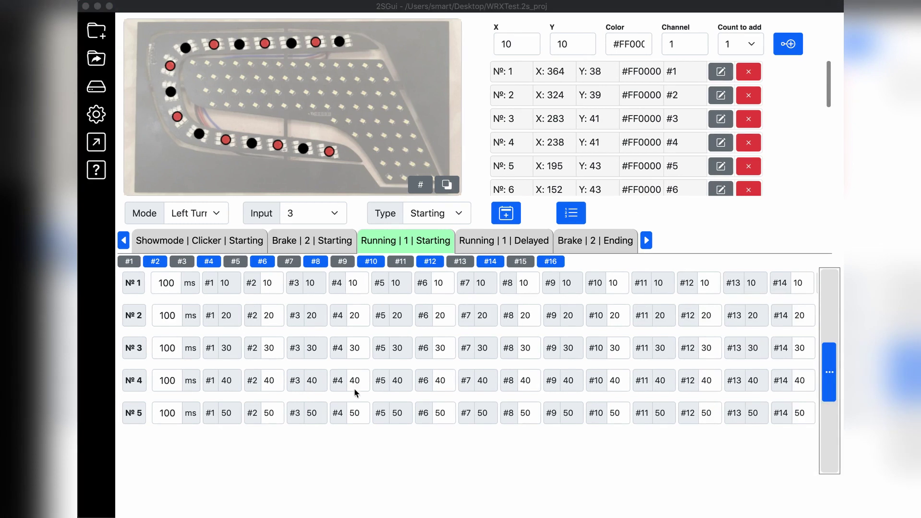
- Examine the Running input 1 Delayed sequence by simulating it and reviewing its channel steps and delay time
{"action": "left_click", "coordinate": [512, 243]}
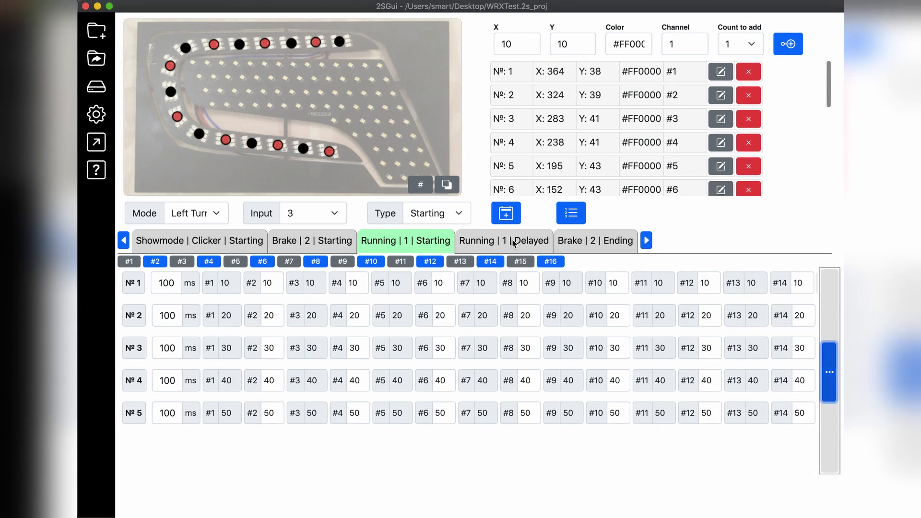
{"action": "left_click", "coordinate": [529, 245]}
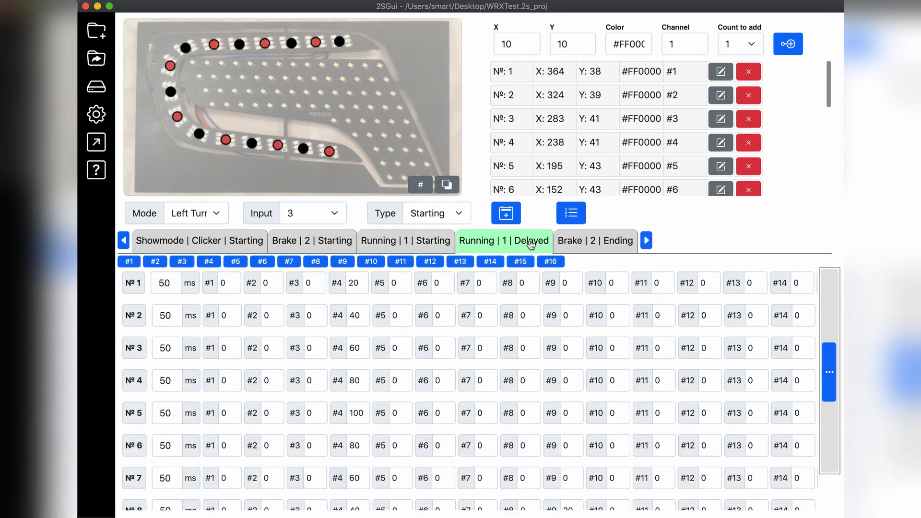
{"action": "left_click", "coordinate": [833, 372]}
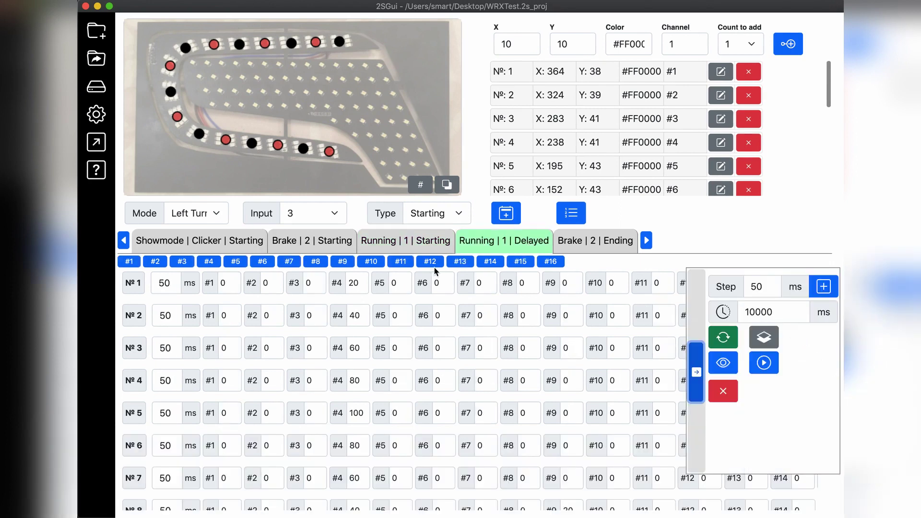
{"action": "left_click", "coordinate": [763, 362]}
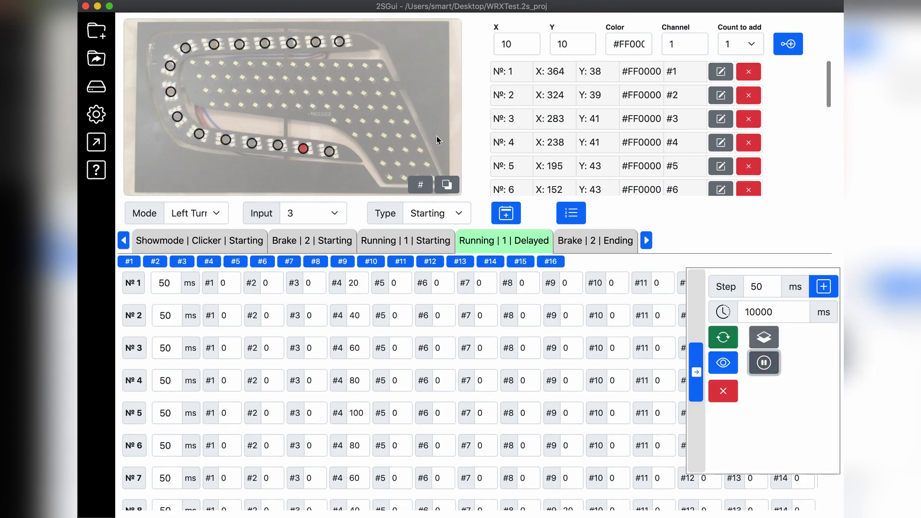
{"action": "left_click", "coordinate": [763, 363]}
{"action": "scroll", "coordinate": [339, 336], "scroll_direction": "down", "scroll_amount": 8}
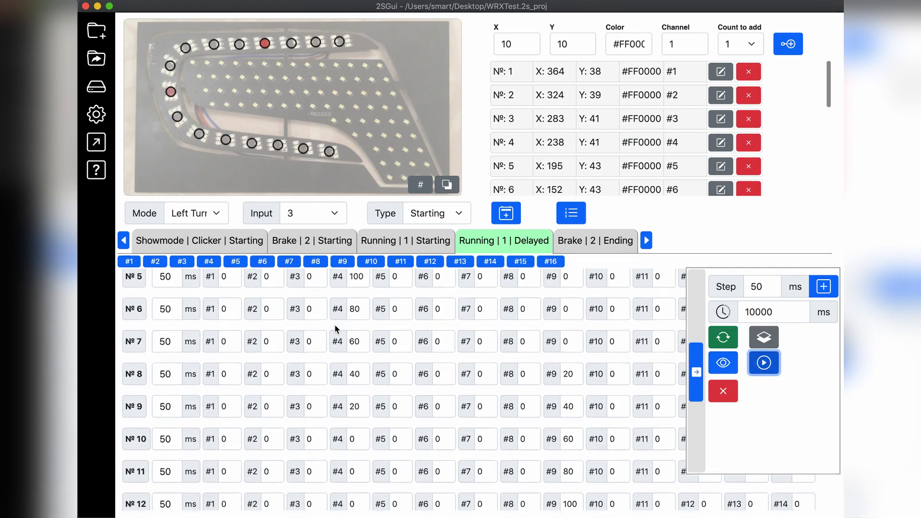
{"action": "scroll", "coordinate": [335, 330], "scroll_direction": "up", "scroll_amount": 3}
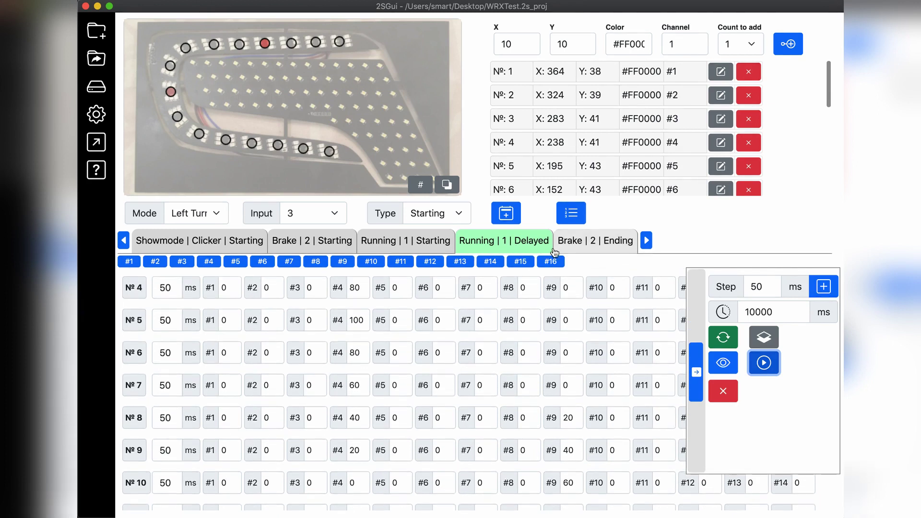
{"action": "double_click", "coordinate": [788, 314]}
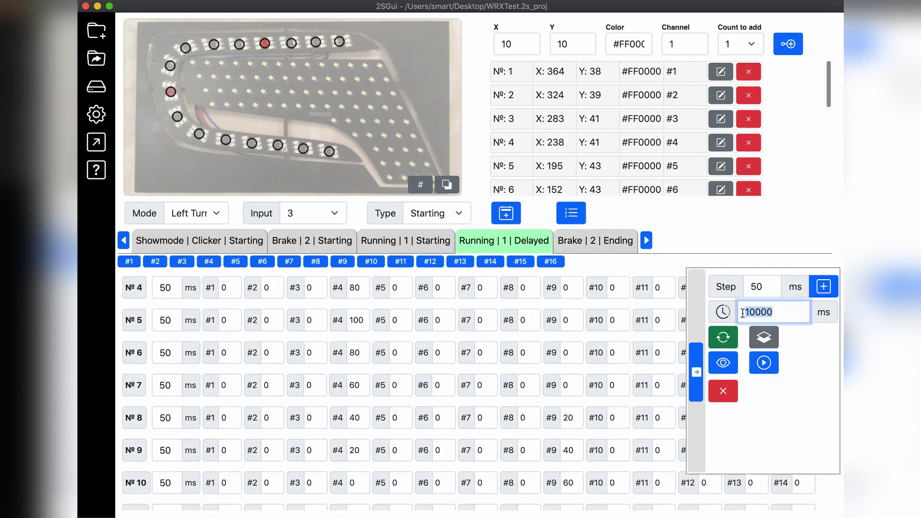
{"action": "left_click", "coordinate": [783, 314]}
- Review the Brake input 2 Starting sequence and run its simulation on the LED layout
{"action": "left_click", "coordinate": [326, 244]}
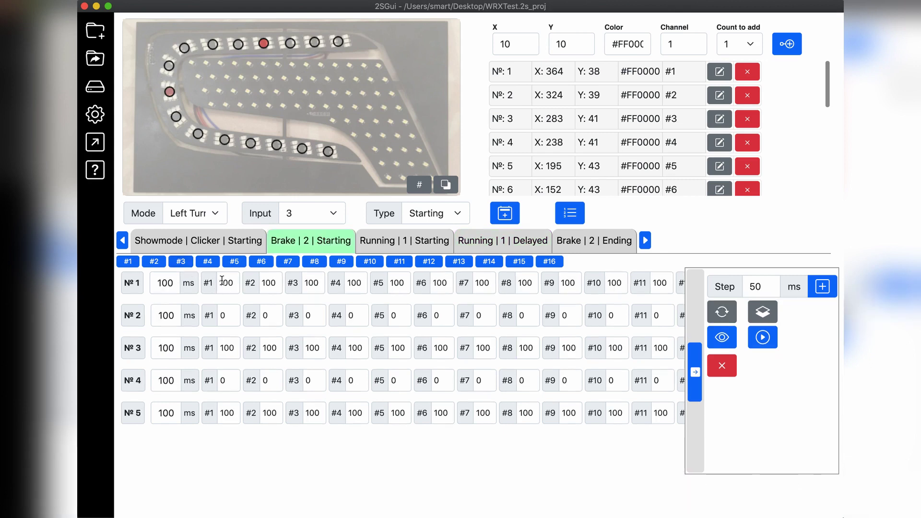
{"action": "left_click", "coordinate": [761, 338]}
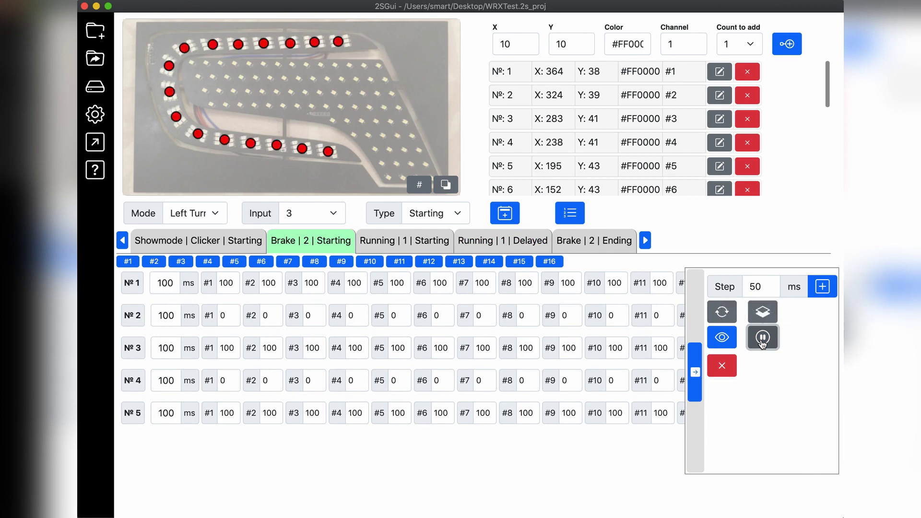
{"action": "left_click", "coordinate": [762, 338]}
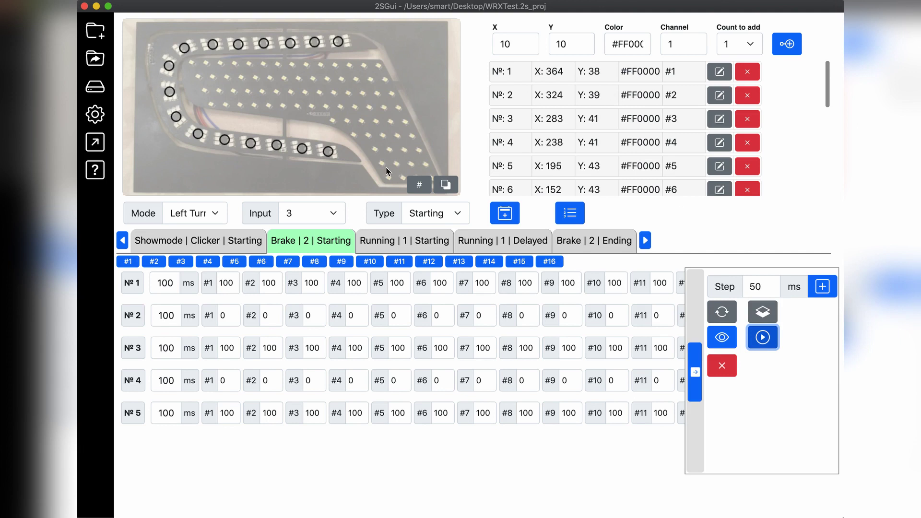
{"action": "left_click", "coordinate": [512, 480]}
- Examine the Brake input 2 Ending sequence through its steps, its sequence preview and a simulation
{"action": "left_click", "coordinate": [601, 245]}
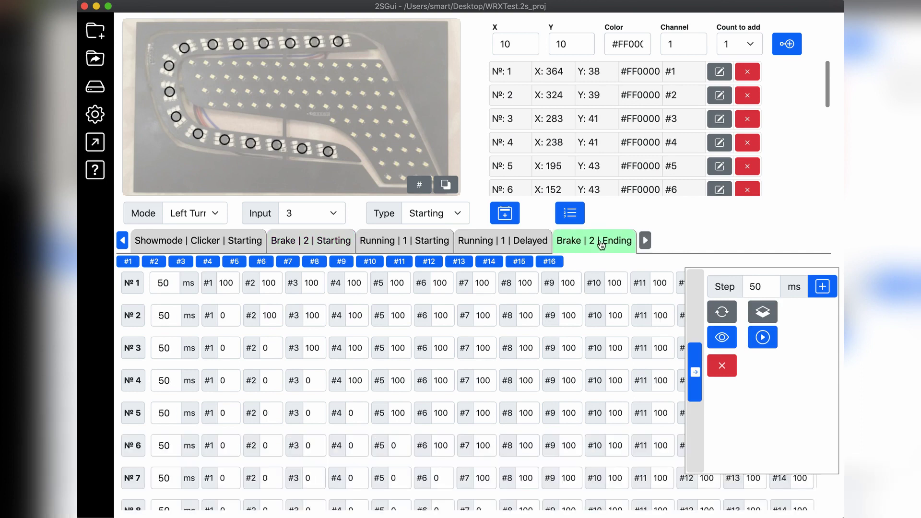
{"action": "scroll", "coordinate": [269, 339], "scroll_direction": "down", "scroll_amount": 6}
{"action": "scroll", "coordinate": [272, 341], "scroll_direction": "up", "scroll_amount": 3}
{"action": "scroll", "coordinate": [271, 341], "scroll_direction": "up", "scroll_amount": 4}
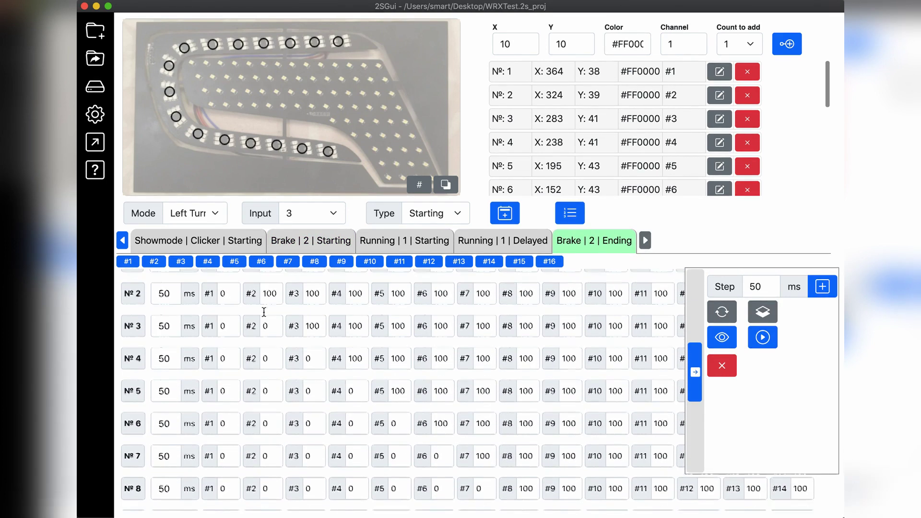
{"action": "left_click", "coordinate": [738, 344]}
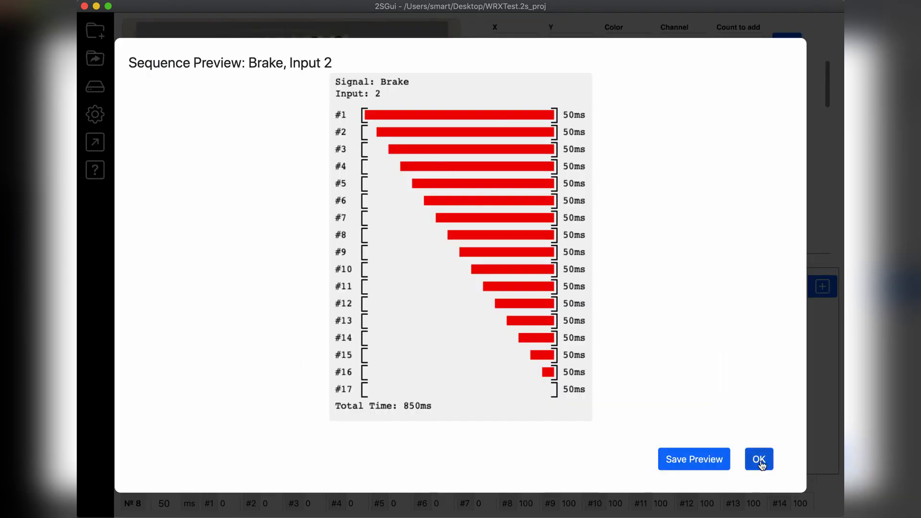
{"action": "left_click", "coordinate": [758, 459]}
{"action": "left_click", "coordinate": [762, 338]}
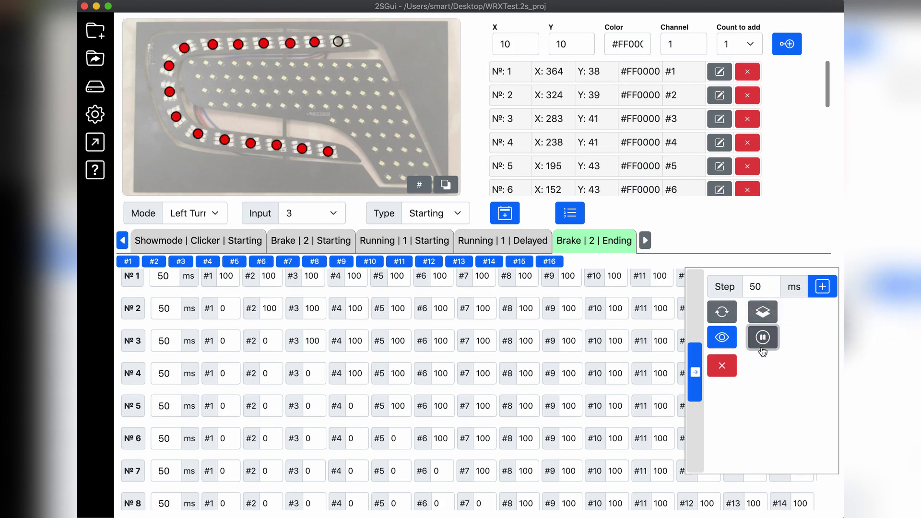
{"action": "left_click", "coordinate": [762, 340]}
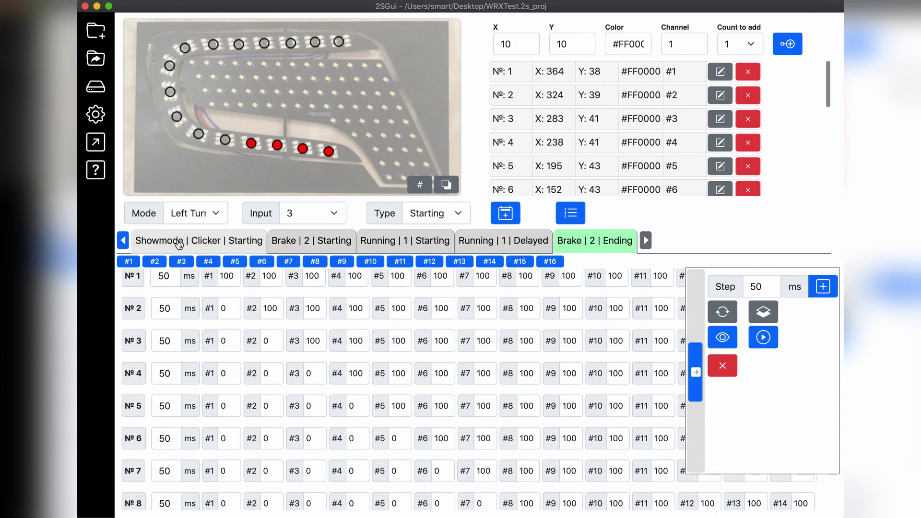
- Simulate the Showmode Clicker Starting sequence on the LED layout and stop it
{"action": "left_click", "coordinate": [199, 240]}
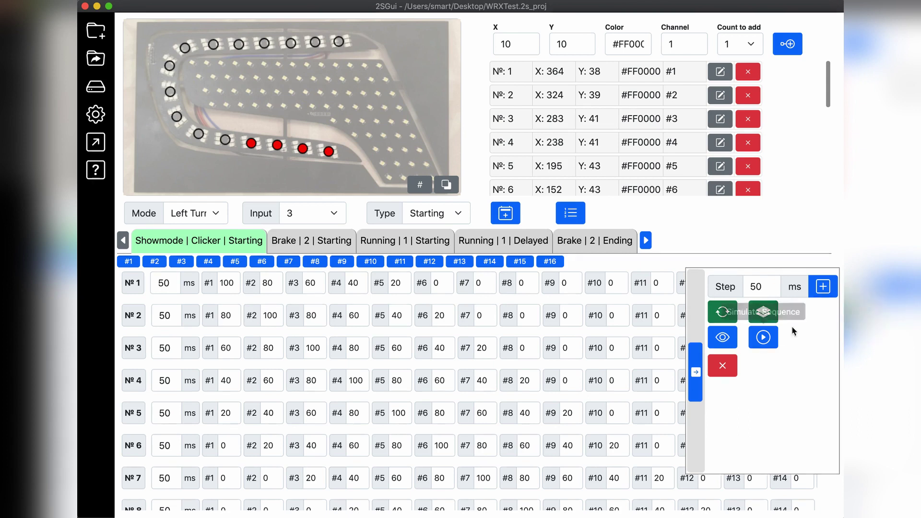
{"action": "left_click", "coordinate": [763, 338]}
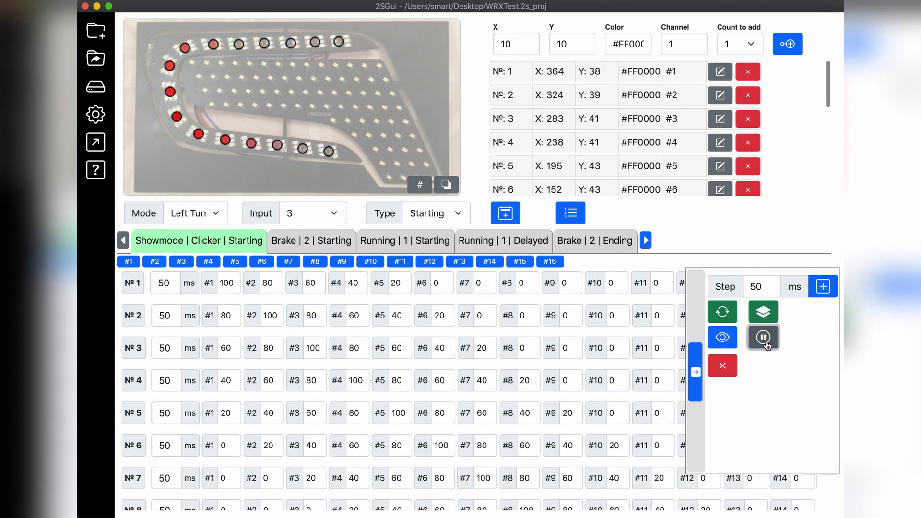
{"action": "left_click", "coordinate": [764, 338]}
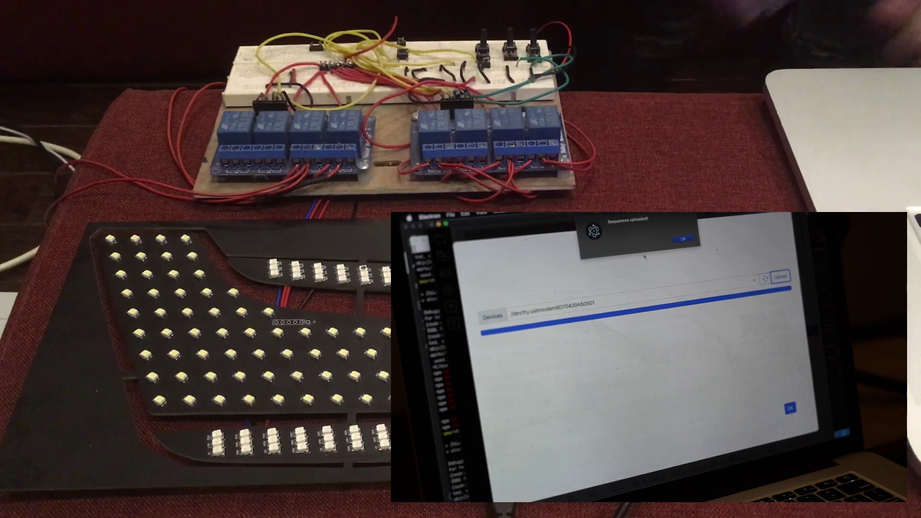
- Dismiss the message about the sequence upload
{"action": "left_click", "coordinate": [682, 239]}
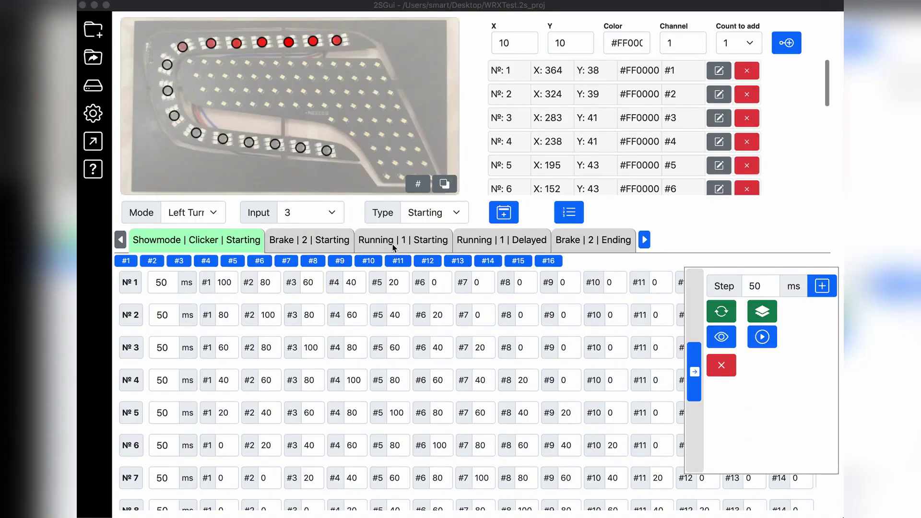
- Enable the odd-numbered channels #1 to #15 in the Running input 1 Starting sequence and simulate the edited sequence
{"action": "left_click", "coordinate": [393, 246]}
{"action": "left_click", "coordinate": [390, 239]}
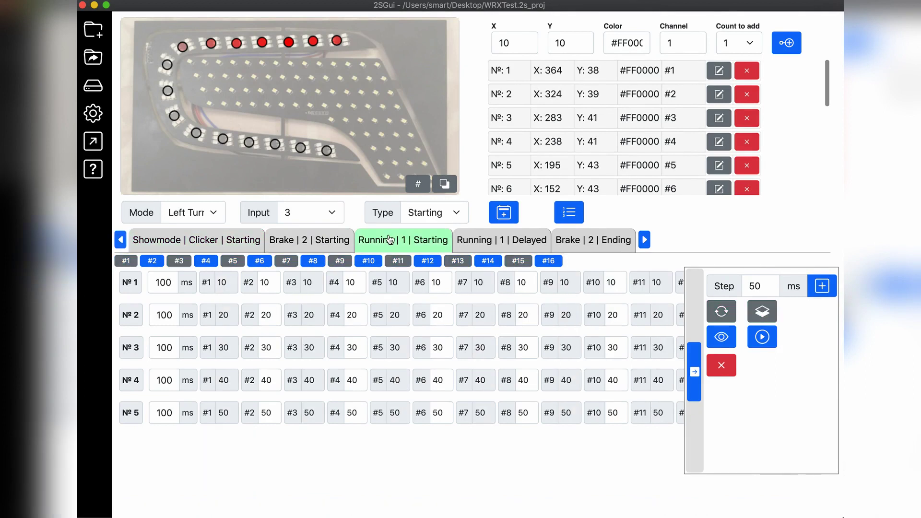
{"action": "left_click", "coordinate": [126, 263]}
{"action": "left_click", "coordinate": [176, 262]}
{"action": "left_click", "coordinate": [240, 263]}
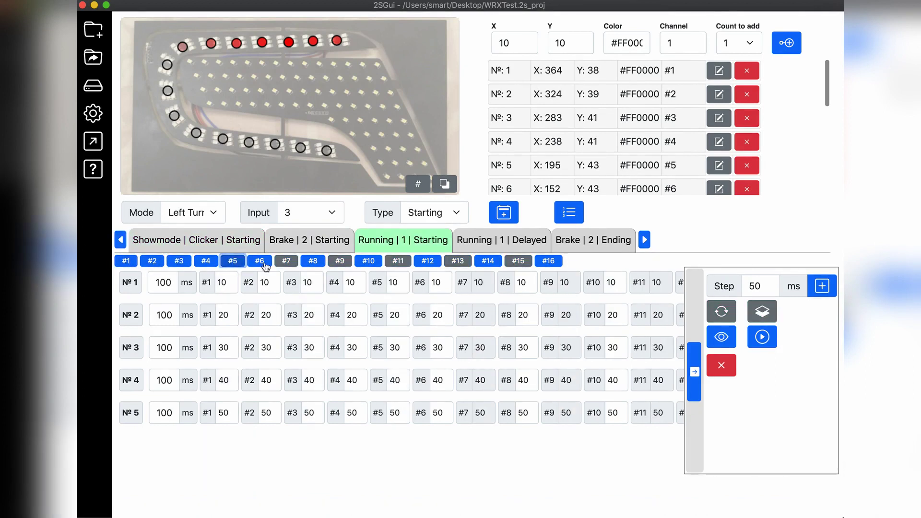
{"action": "left_click", "coordinate": [287, 262]}
{"action": "left_click", "coordinate": [339, 261]}
{"action": "left_click", "coordinate": [398, 261]}
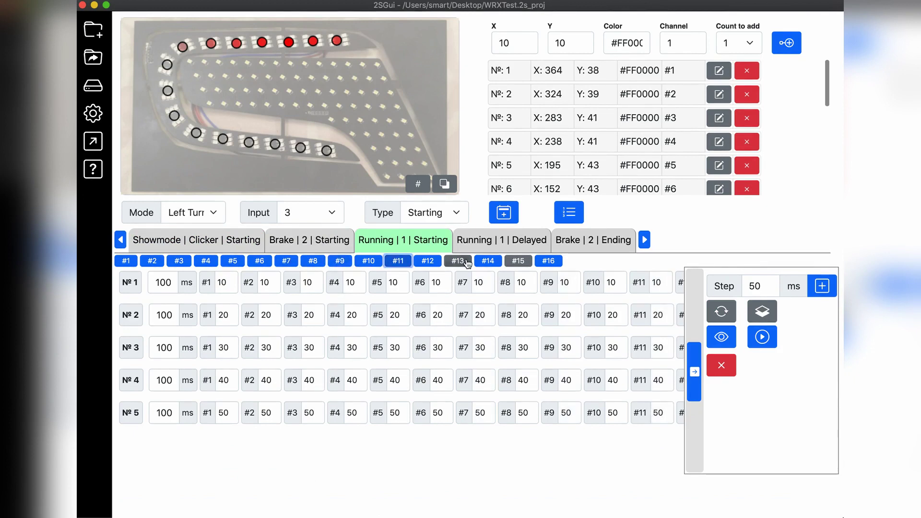
{"action": "left_click", "coordinate": [760, 339]}
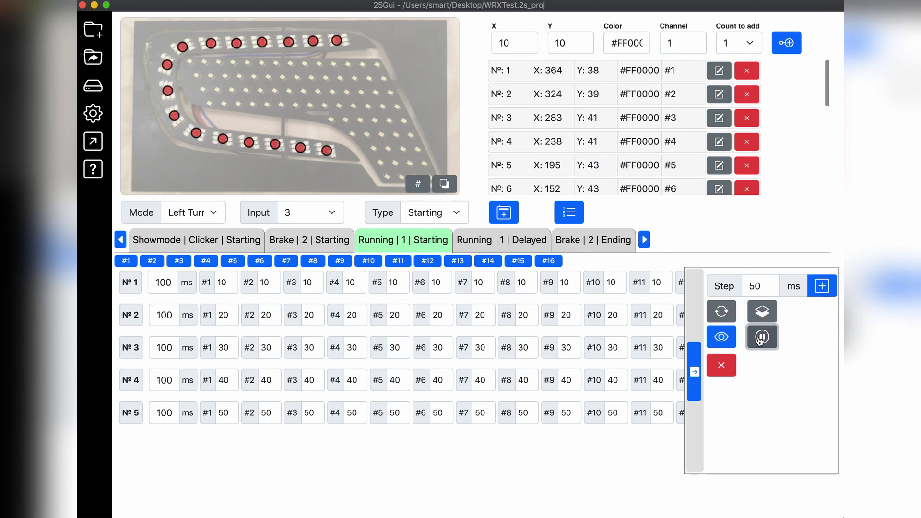
{"action": "left_click", "coordinate": [760, 339]}
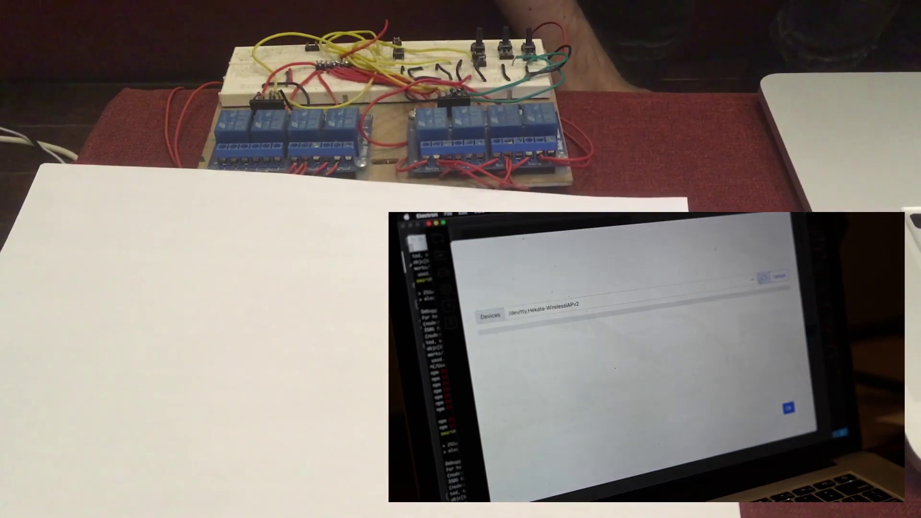
- Look up the connected usbmodem serial port in the list of upload devices
{"action": "left_click", "coordinate": [624, 300]}
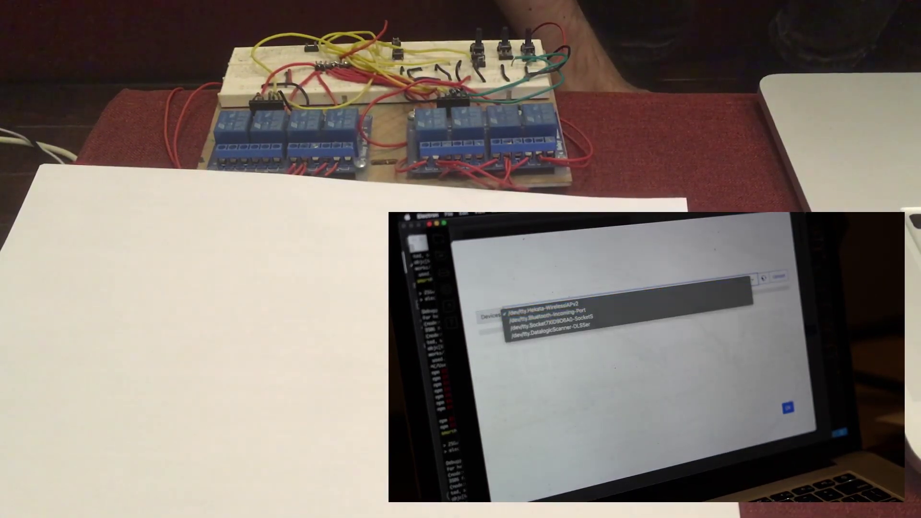
{"action": "key", "text": "Escape"}
{"action": "left_click", "coordinate": [602, 304]}
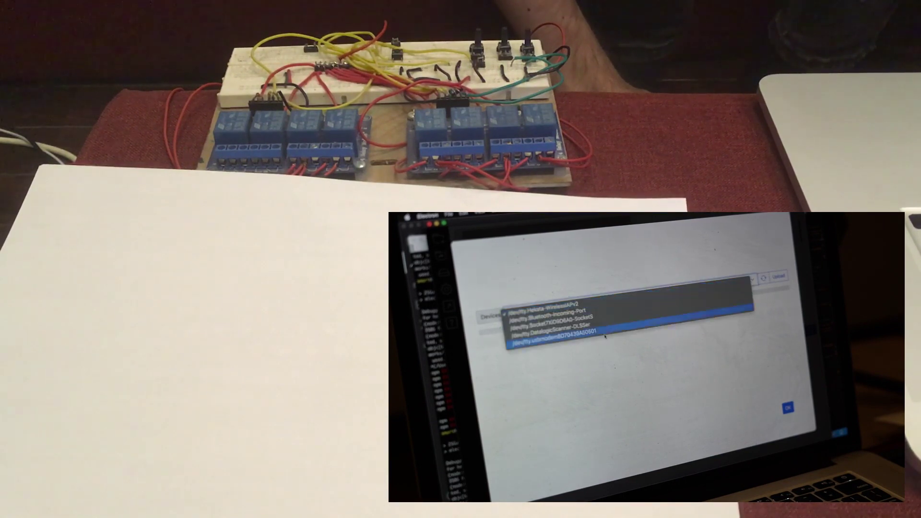